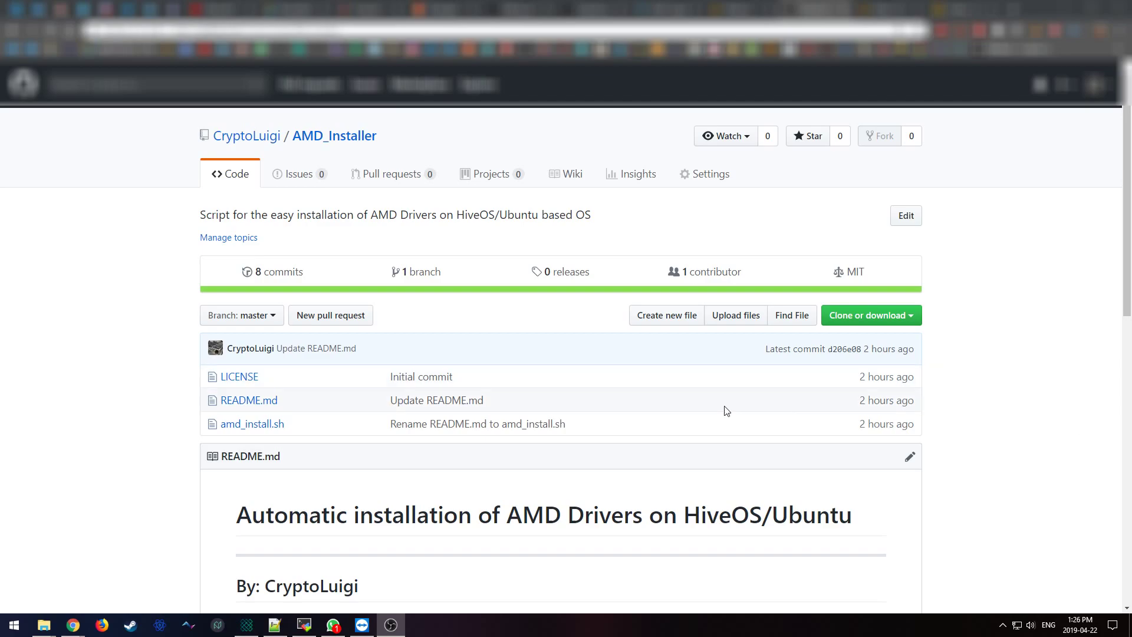
# Review the README's list of available AMD driver versions and its documentation note
pyautogui.scroll(-4, 708, 410)
pyautogui.scroll(-4, 718, 401)
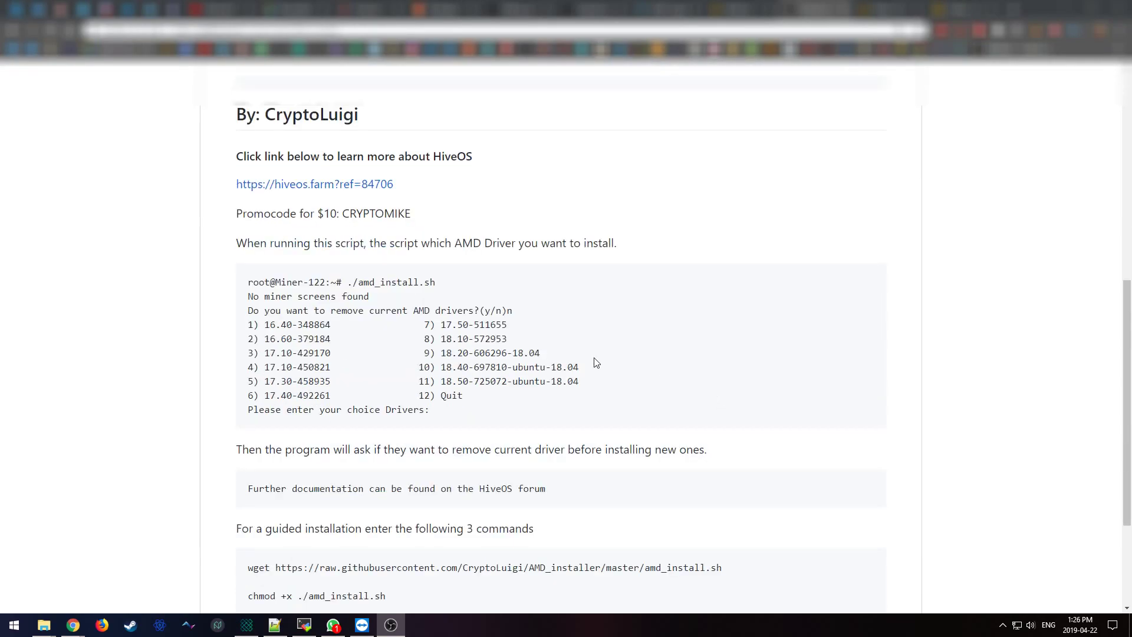
pyautogui.scroll(-1, 560, 354)
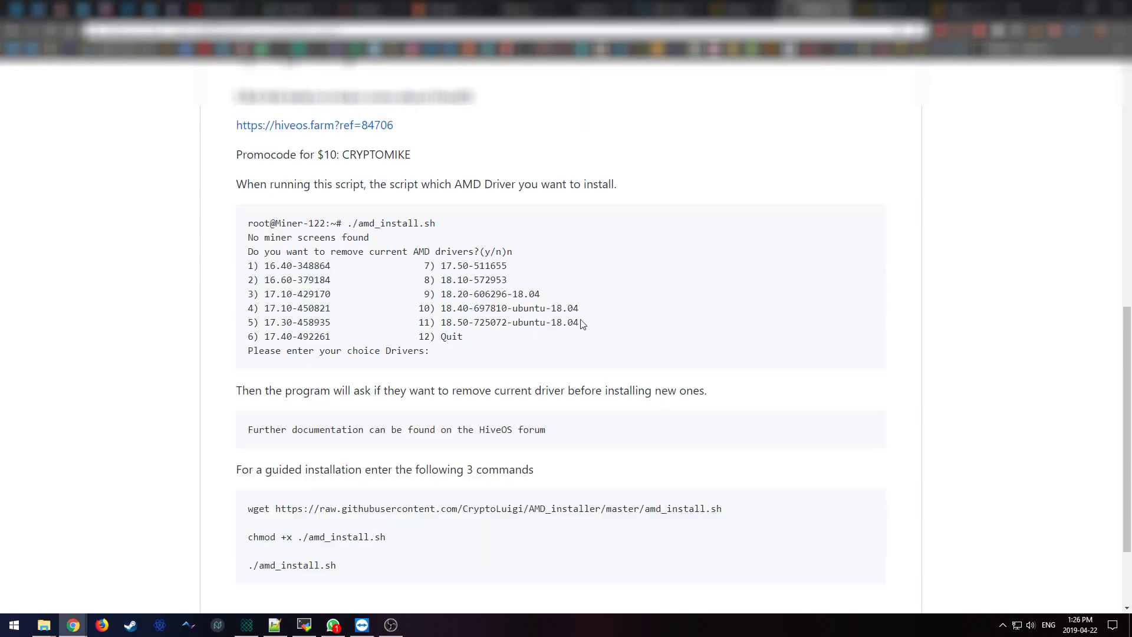
pyautogui.moveTo(583, 323); pyautogui.dragTo(265, 307)
pyautogui.click(426, 333)
pyautogui.scroll(-1, 487, 348)
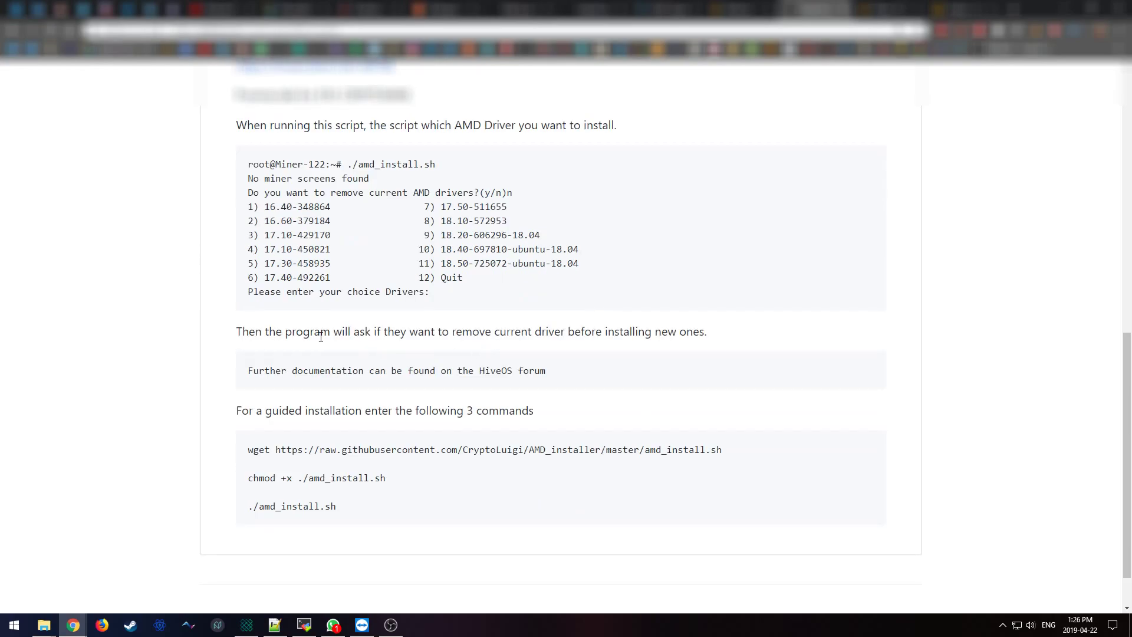
pyautogui.scroll(-1, 273, 326)
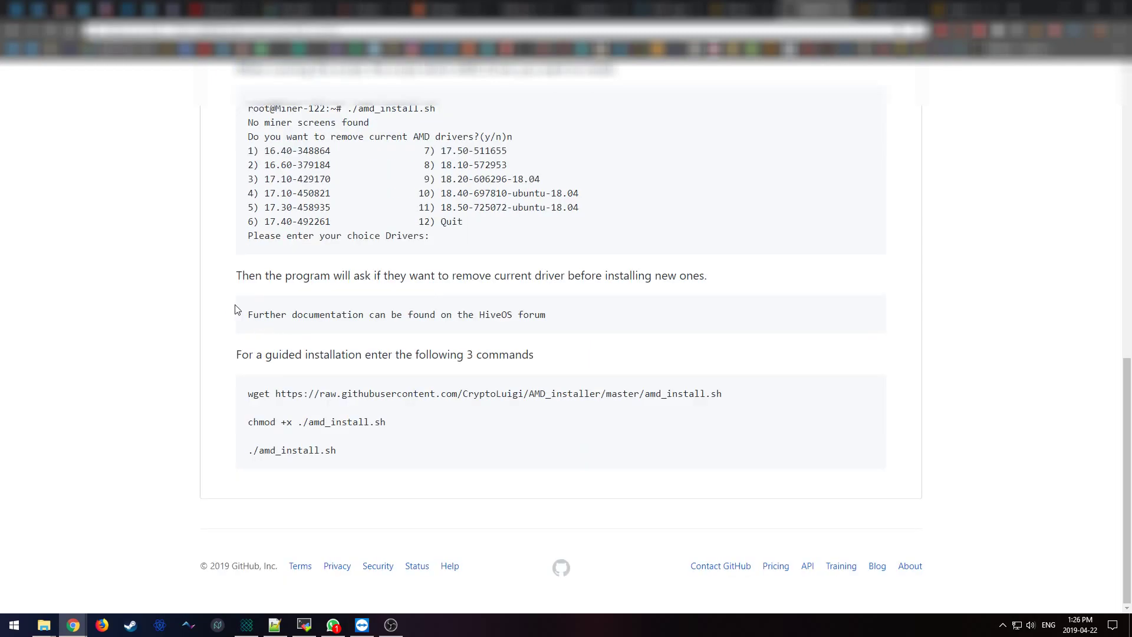
pyautogui.moveTo(252, 314); pyautogui.dragTo(449, 315)
pyautogui.click(450, 310)
# Review the three guided installation commands, including the chmod line and the amd_install.sh script name
pyautogui.moveTo(345, 457); pyautogui.dragTo(248, 390)
pyautogui.click(292, 414)
pyautogui.moveTo(383, 423); pyautogui.dragTo(251, 423)
pyautogui.click(279, 437)
pyautogui.moveTo(331, 451); pyautogui.dragTo(267, 450)
pyautogui.click(339, 451)
pyautogui.scroll(4, 334, 436)
pyautogui.scroll(6, 341, 457)
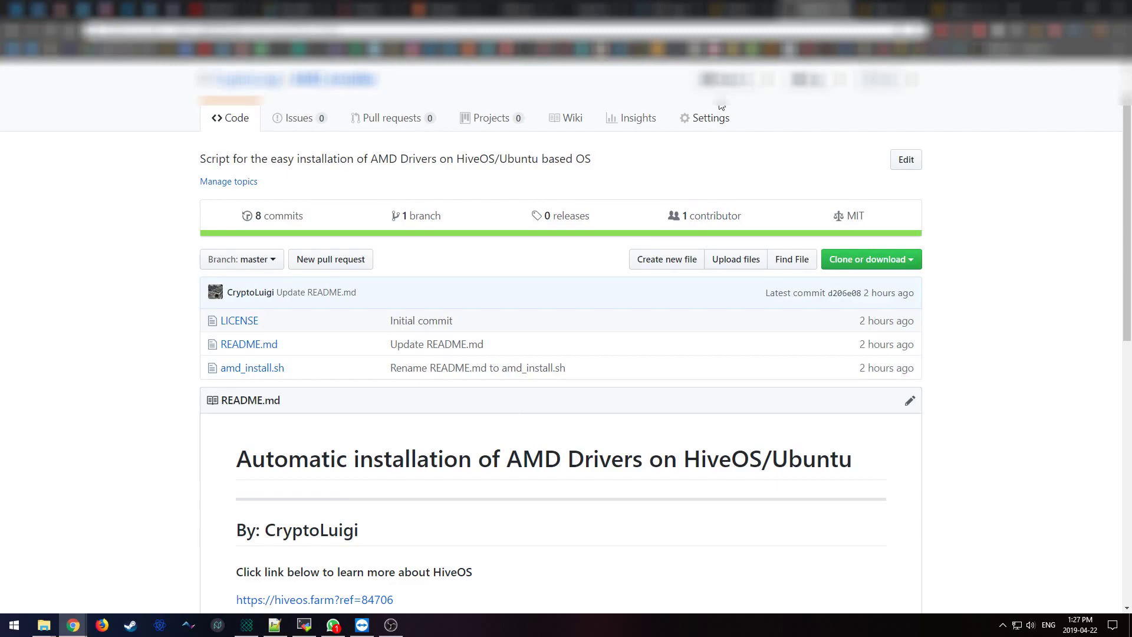
# Check on the Miner-122 HiveOS dashboard that the AMD driver version is 17.50
pyautogui.hotkey('ctrl', 'Tab')
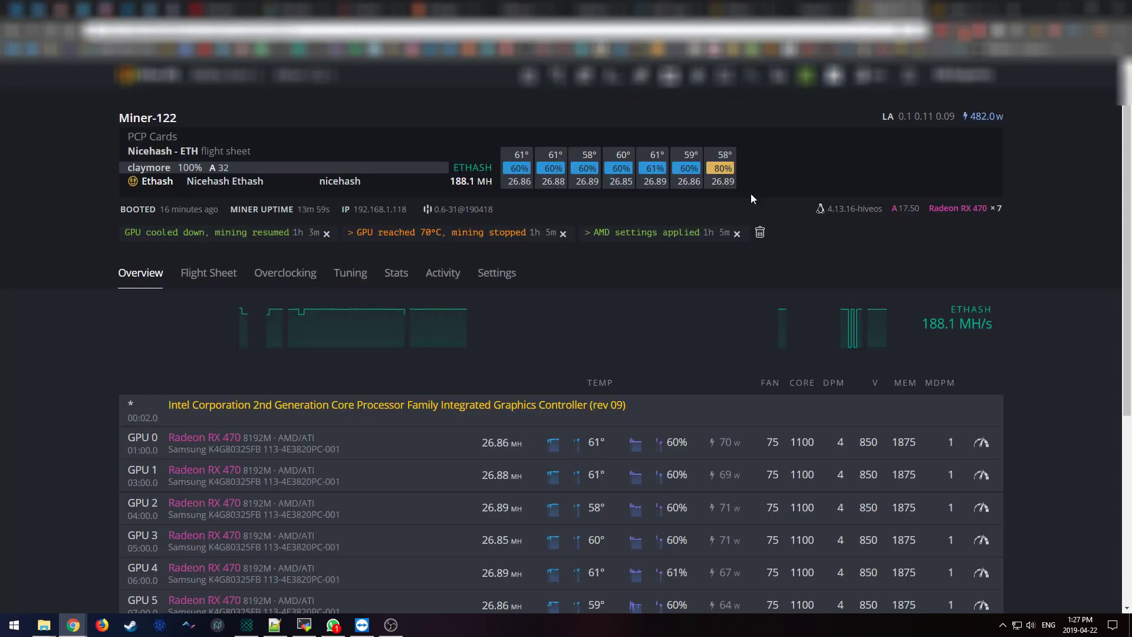
pyautogui.scroll(-2, 583, 371)
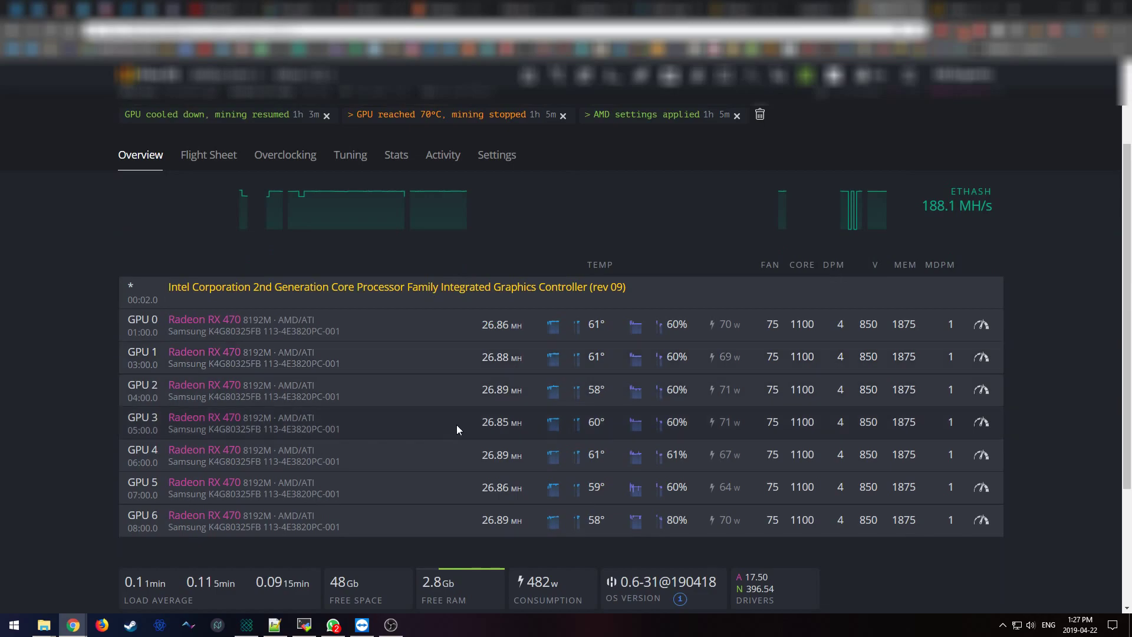
pyautogui.scroll(-2, 241, 464)
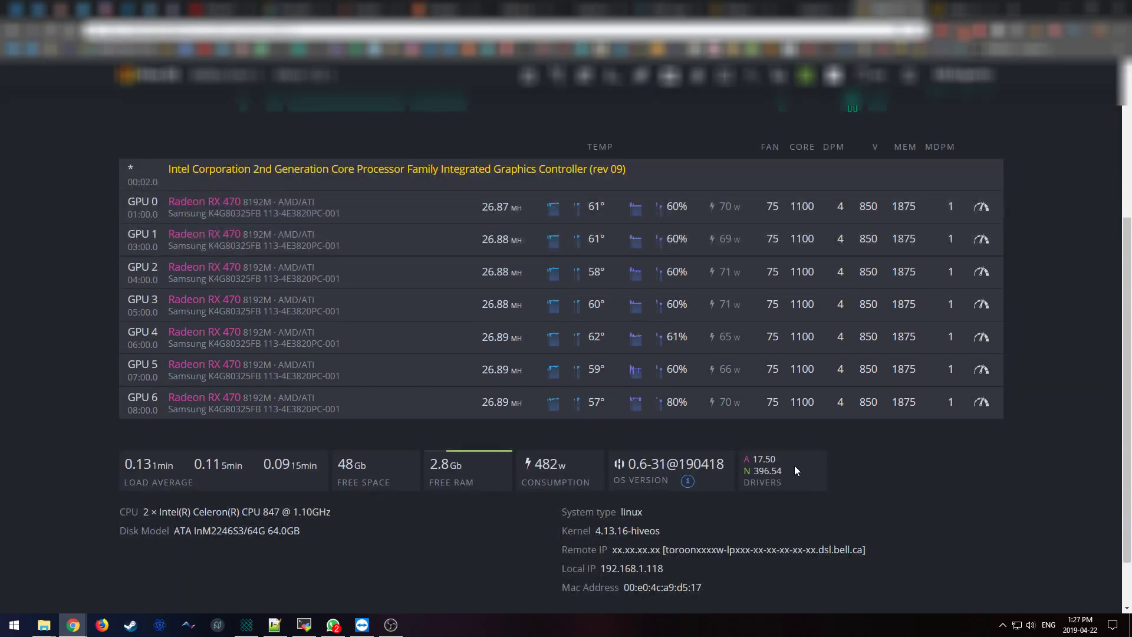
pyautogui.moveTo(778, 459); pyautogui.dragTo(752, 459)
pyautogui.click(826, 483)
pyautogui.scroll(4, 694, 328)
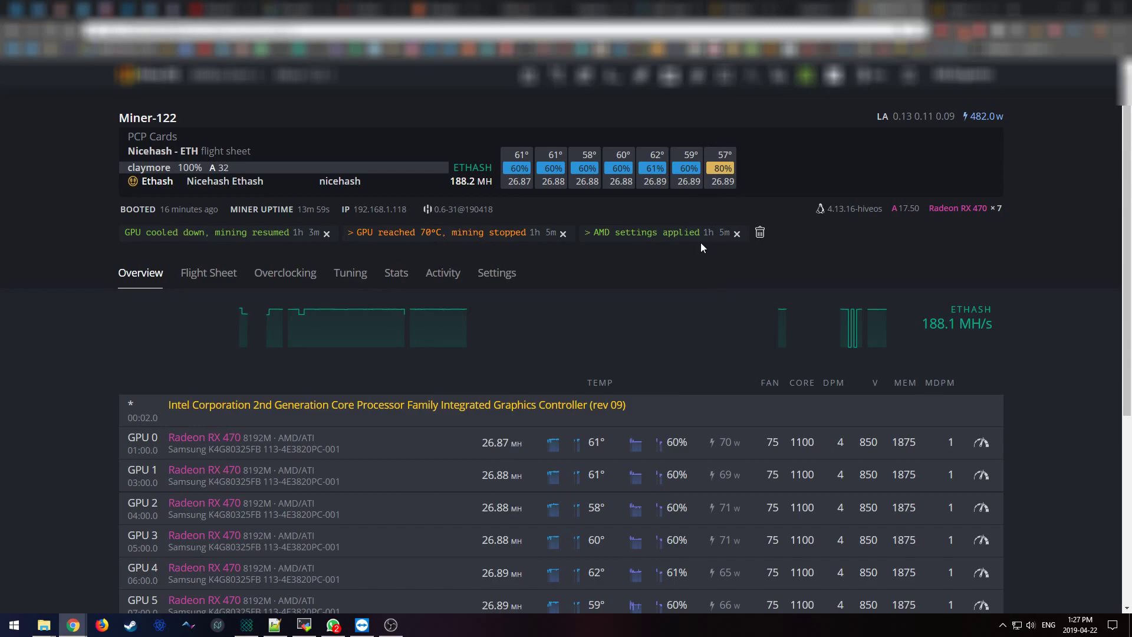
# Look over the rig's remote access options, then bring its root terminal session forward
pyautogui.click(728, 82)
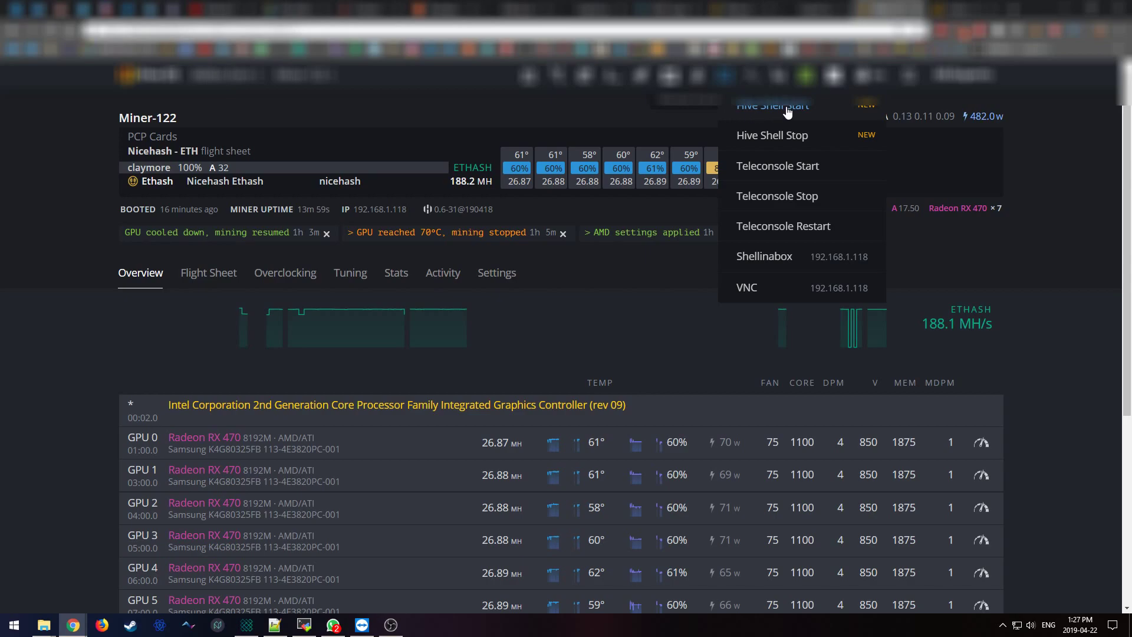
pyautogui.scroll(-1, 614, 319)
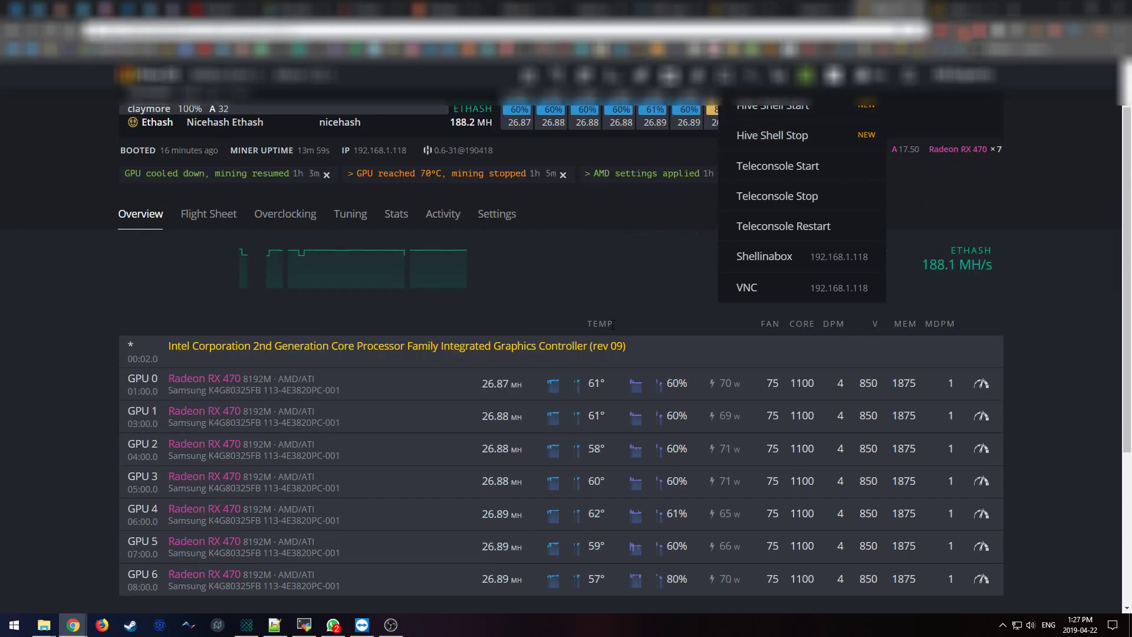
pyautogui.click(619, 286)
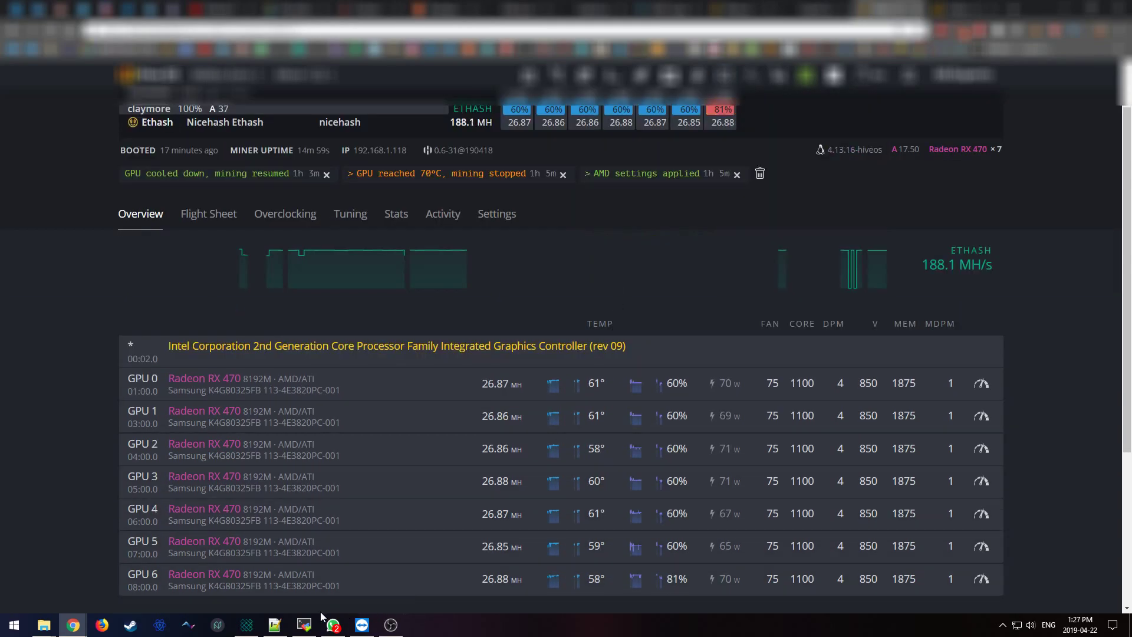
pyautogui.moveTo(304, 624)
pyautogui.click(302, 571)
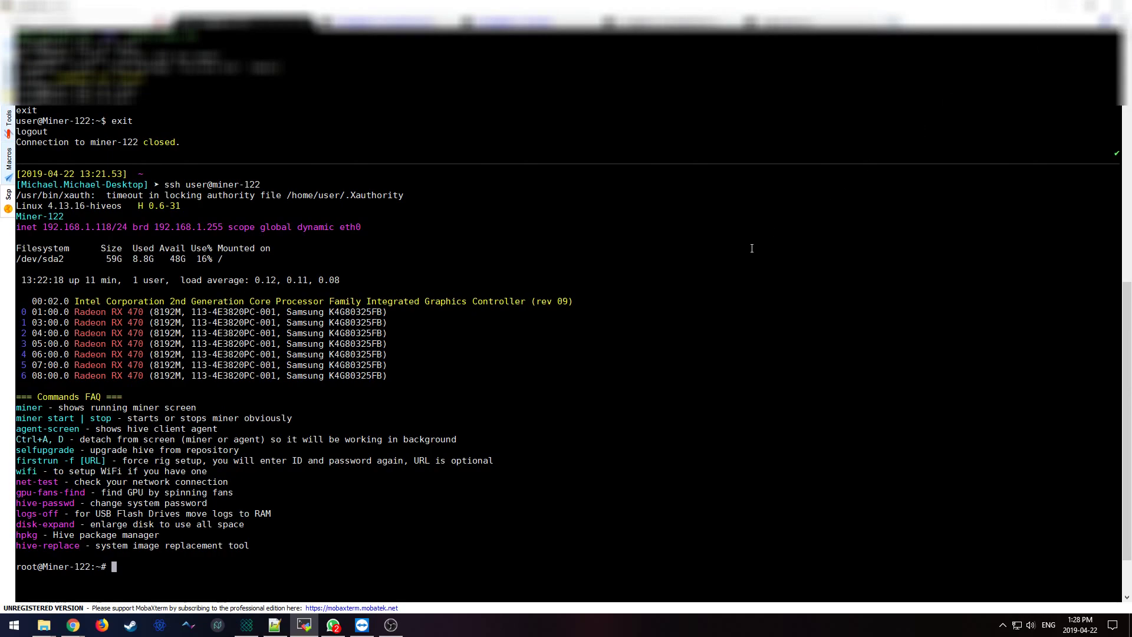
# List the home folder with ls -la to confirm amd_install.sh is there, then clear the screen
pyautogui.write('ls -la')
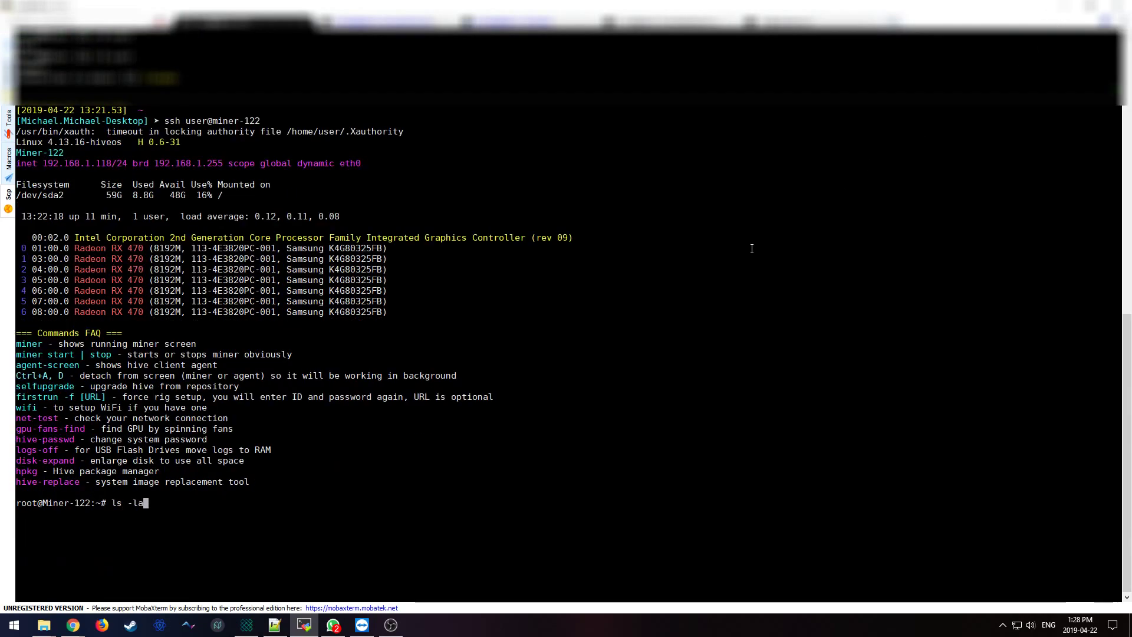
pyautogui.press('Return')
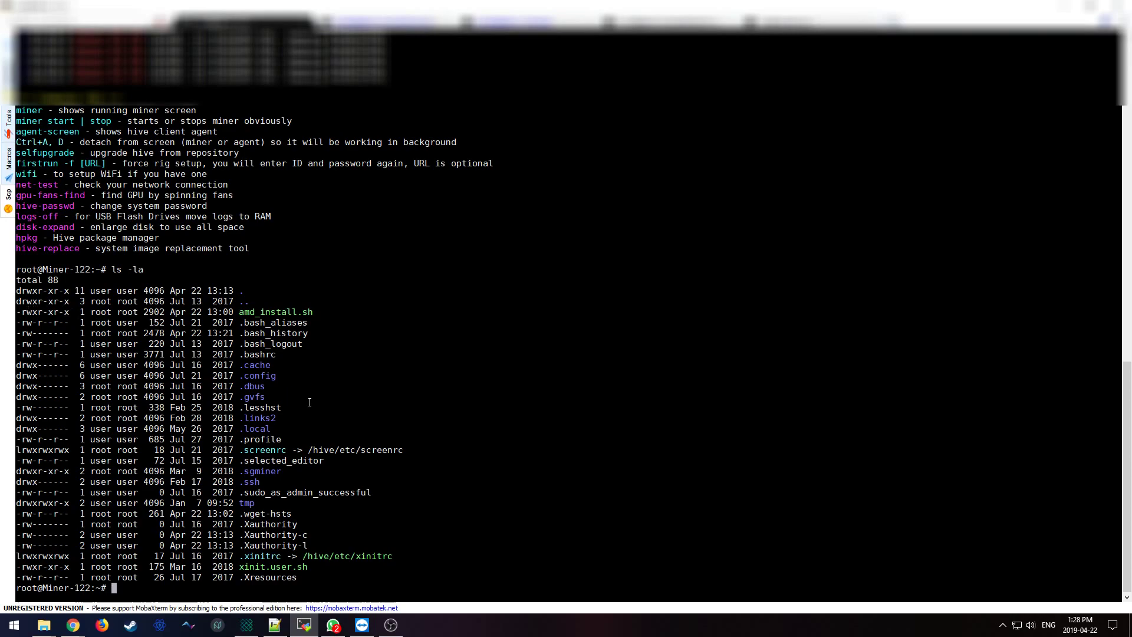
pyautogui.write('c')
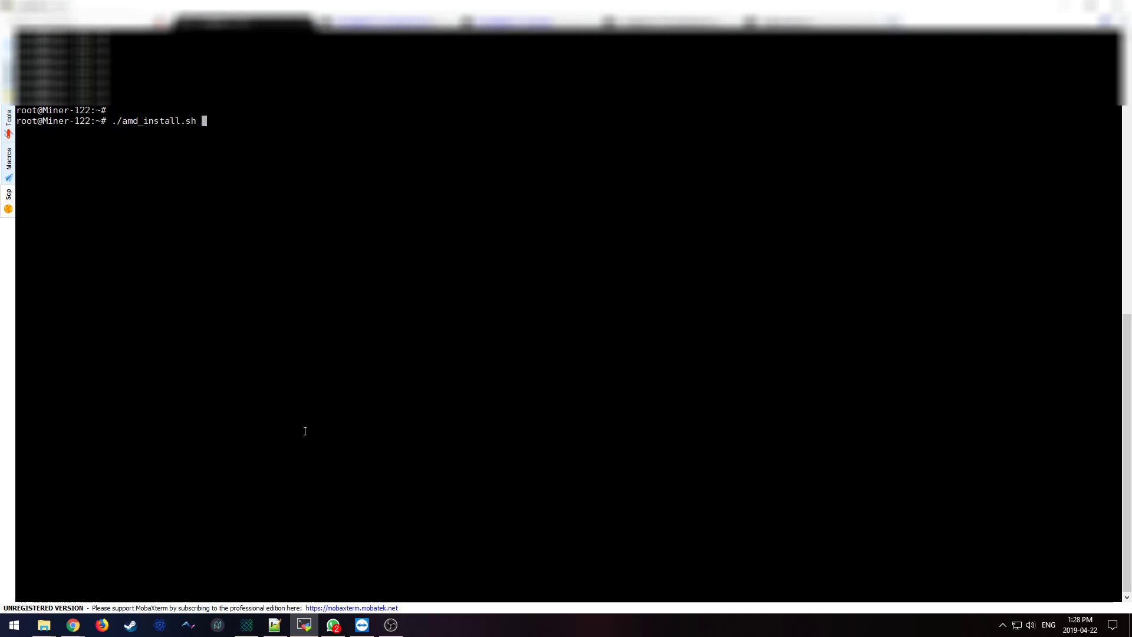
# Run ./amd_install.sh and pick option 8, driver 18.10-572953, to start its download
pyautogui.press('Return')
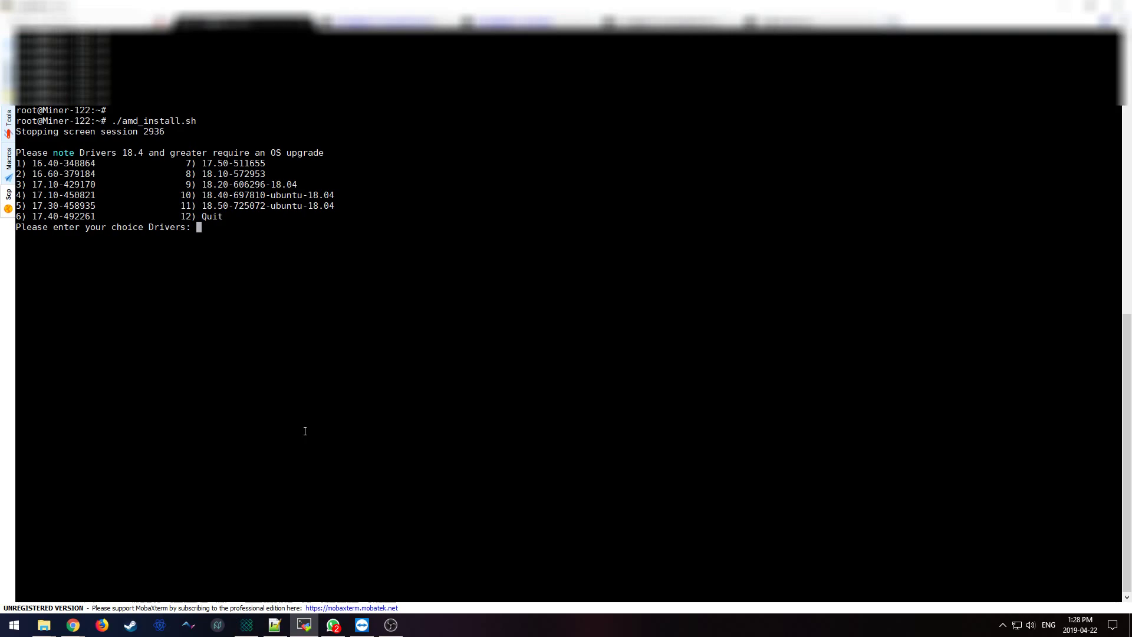
pyautogui.write('8')
pyautogui.press('Return')
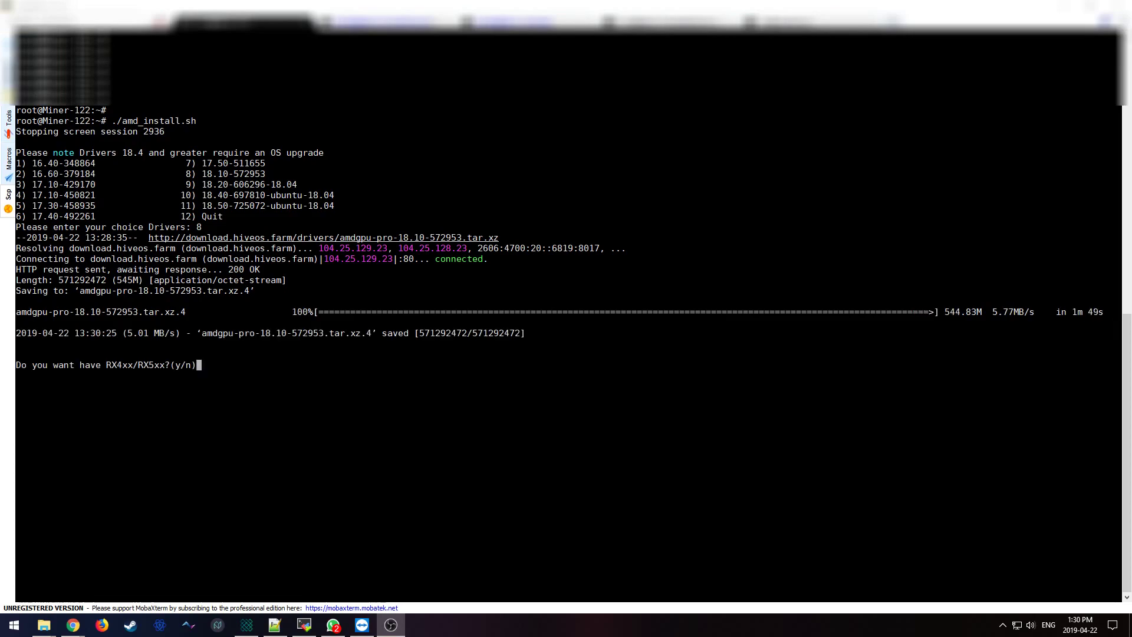
# Wait for the amdgpu-pro-18.10 archive download to reach 100%, then focus the terminal
pyautogui.click(667, 460)
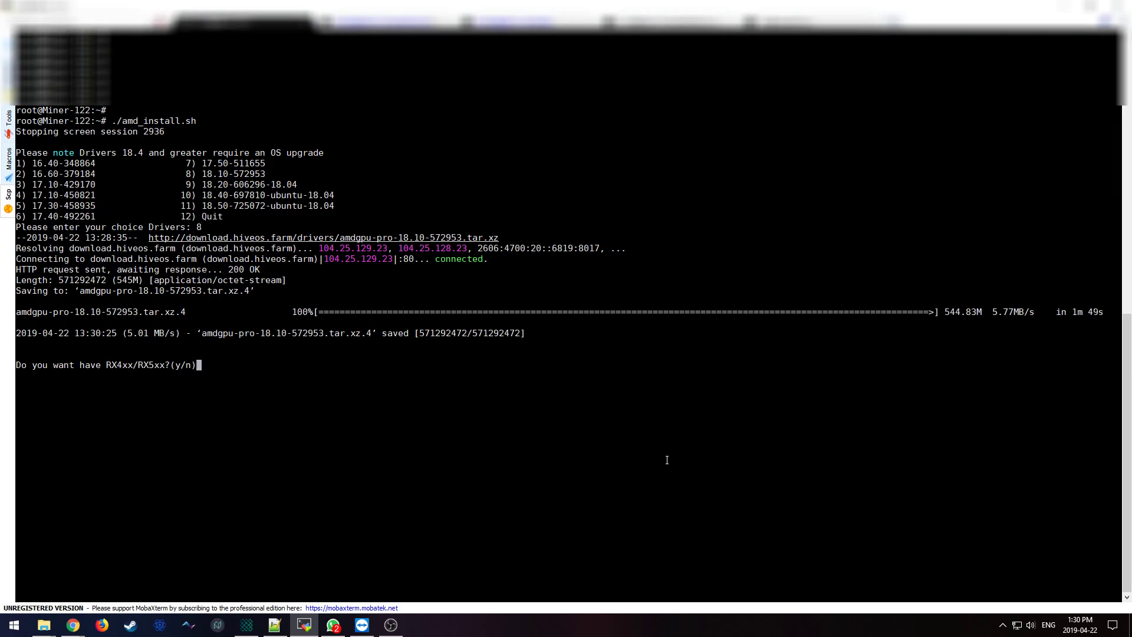
# Answer y to the RX4xx/RX5xx question, the driver removal prompt, and apt's continue prompt
pyautogui.write('y')
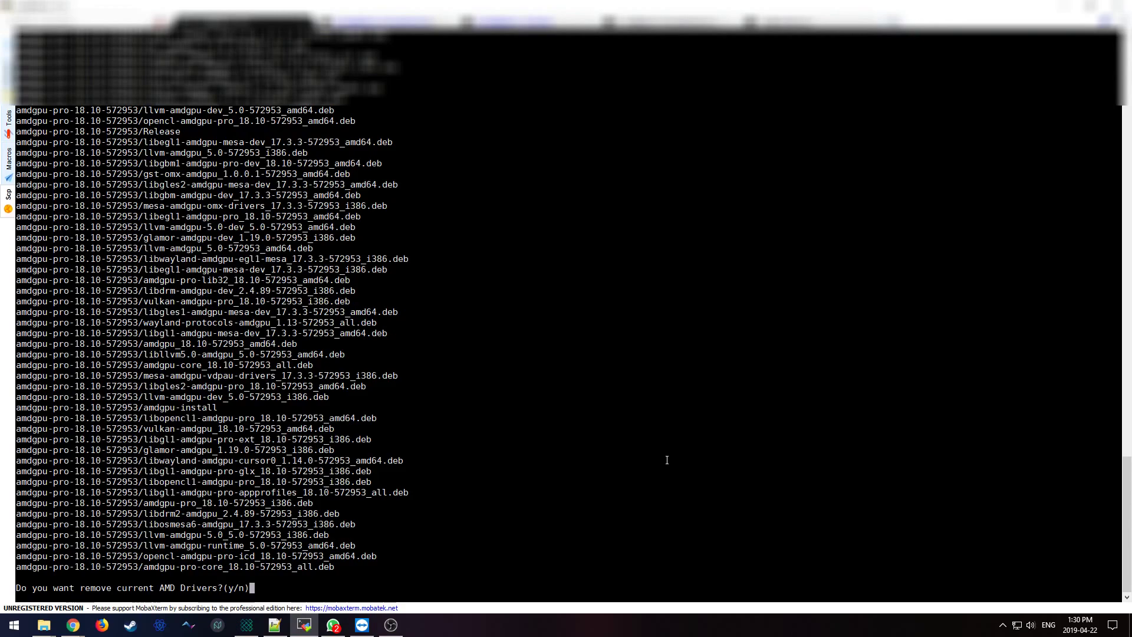
pyautogui.write('y')
pyautogui.press('Return')
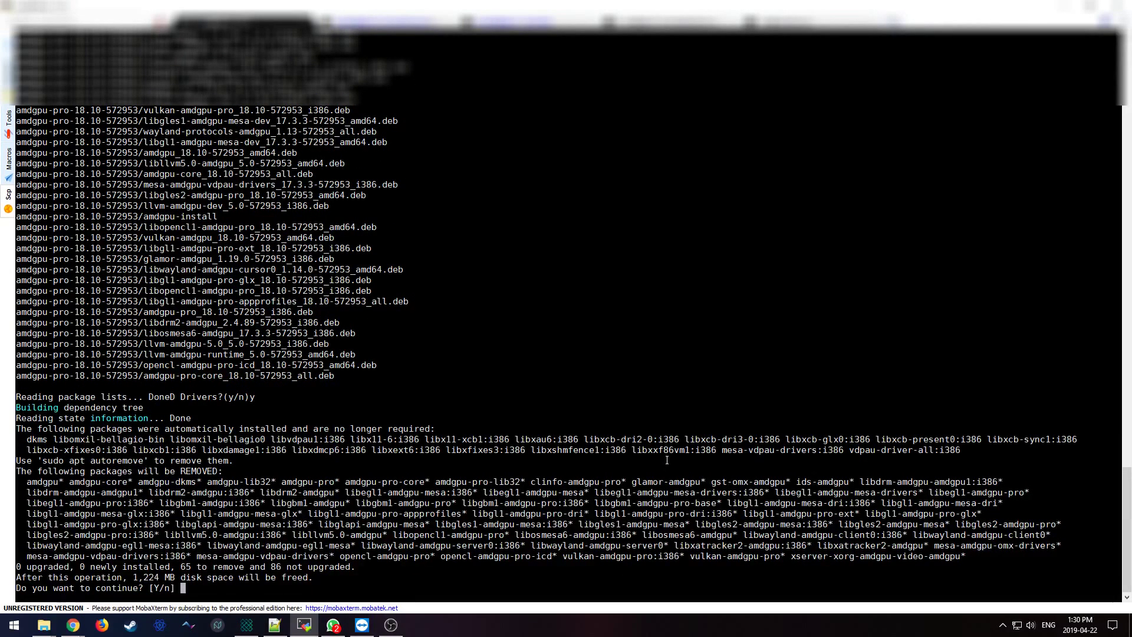
pyautogui.write('y')
pyautogui.press('Return')
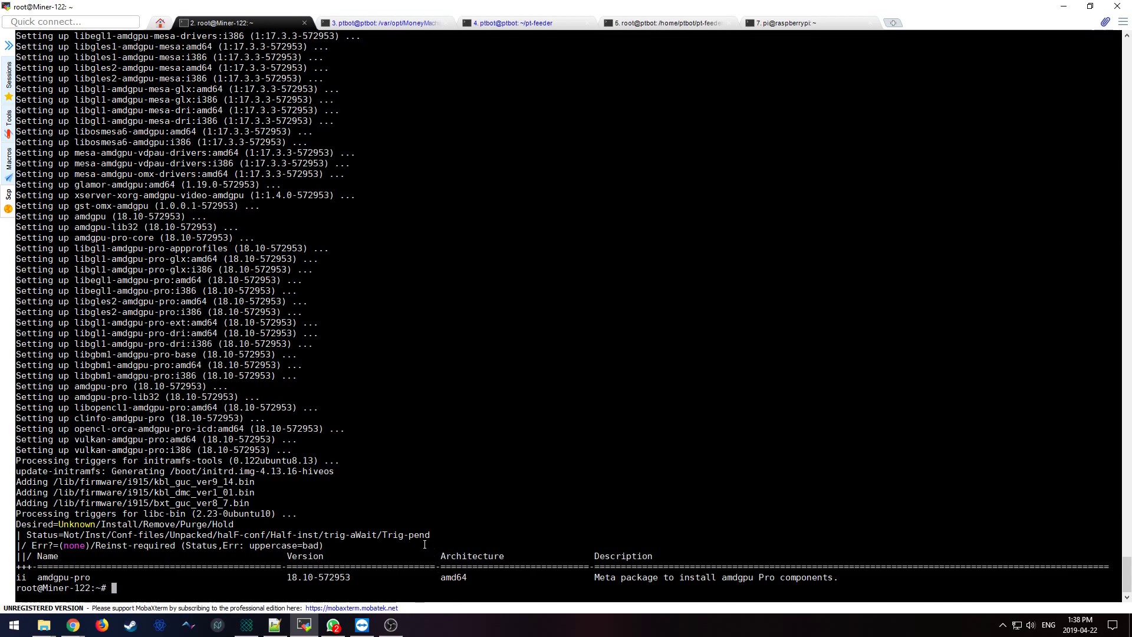
# Reboot the rig with systemctl reboot, then switch to the HiveOS dashboard in Chrome
pyautogui.write('system')
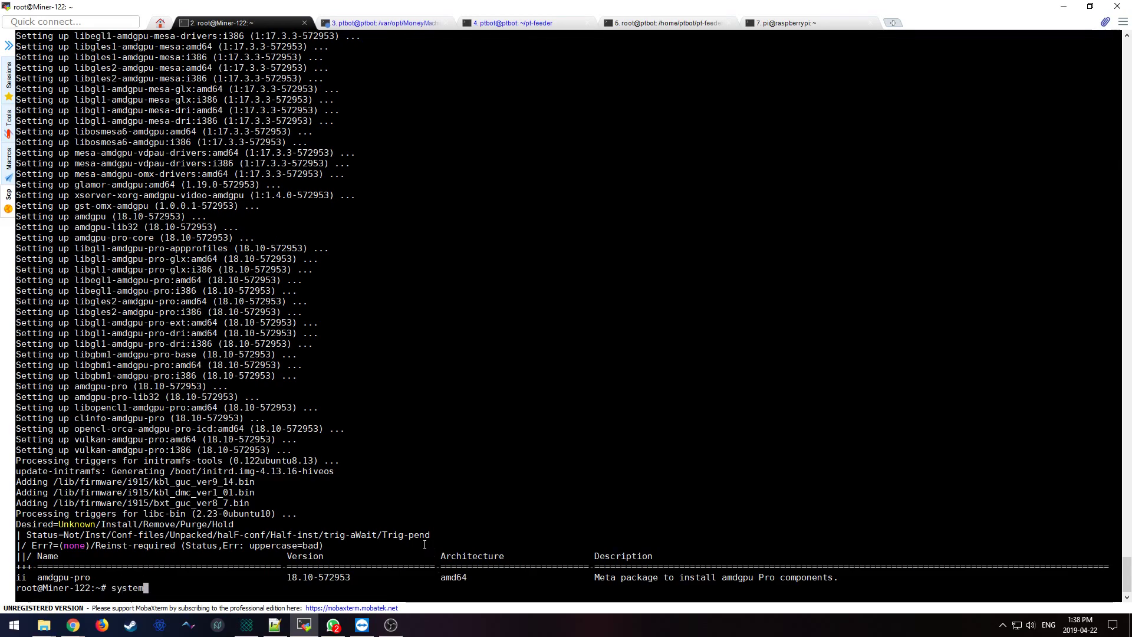
pyautogui.write('ctl reboot')
pyautogui.press('Return')
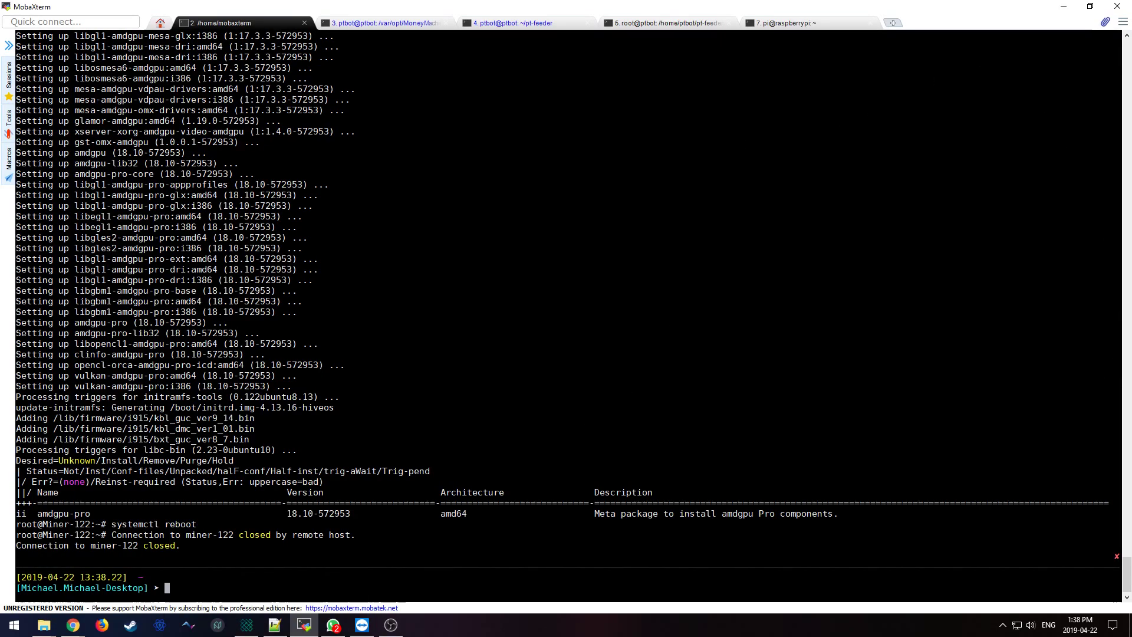
pyautogui.hotkey('alt', 'Tab')
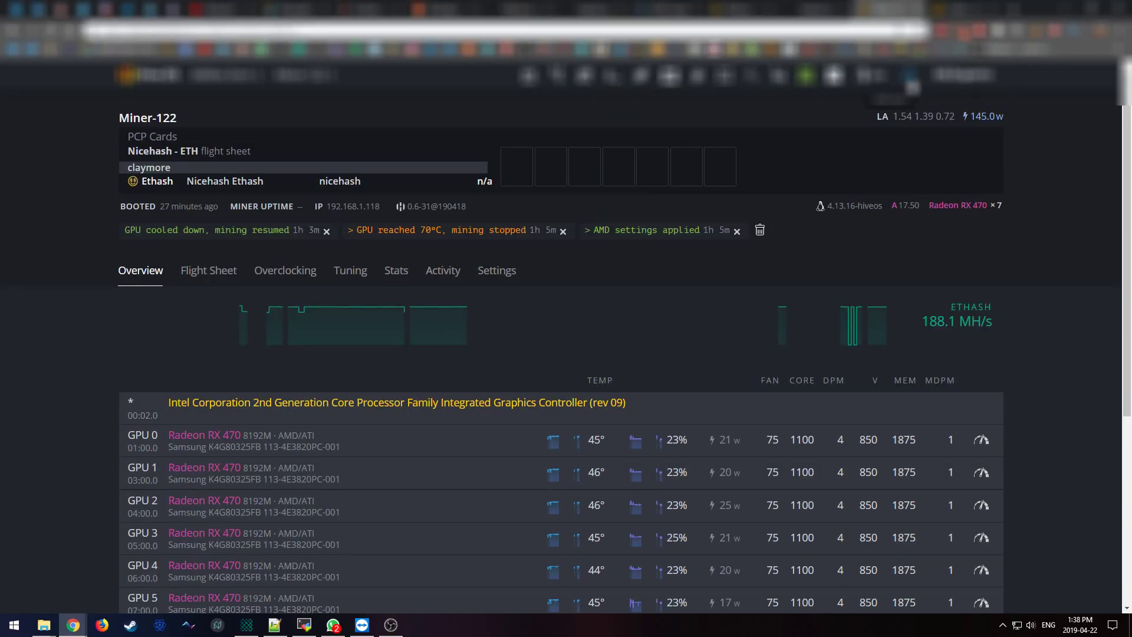
# Scroll through the Miner-122 stats, where the Drivers box still shows AMD 17.50
pyautogui.scroll(-5, 956, 222)
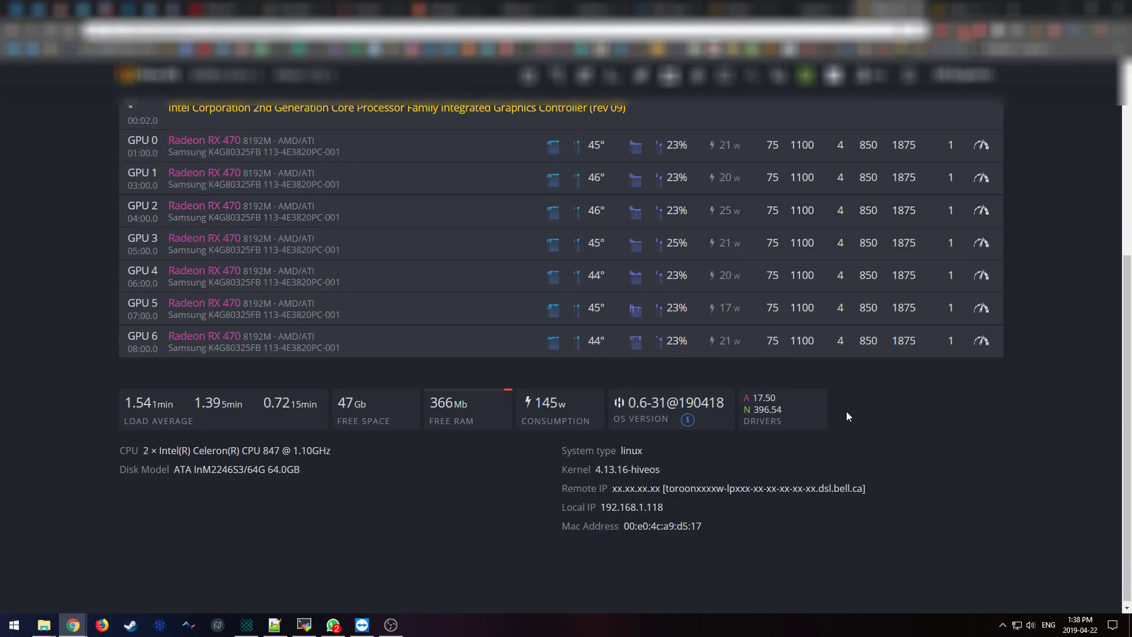
pyautogui.scroll(5, 869, 409)
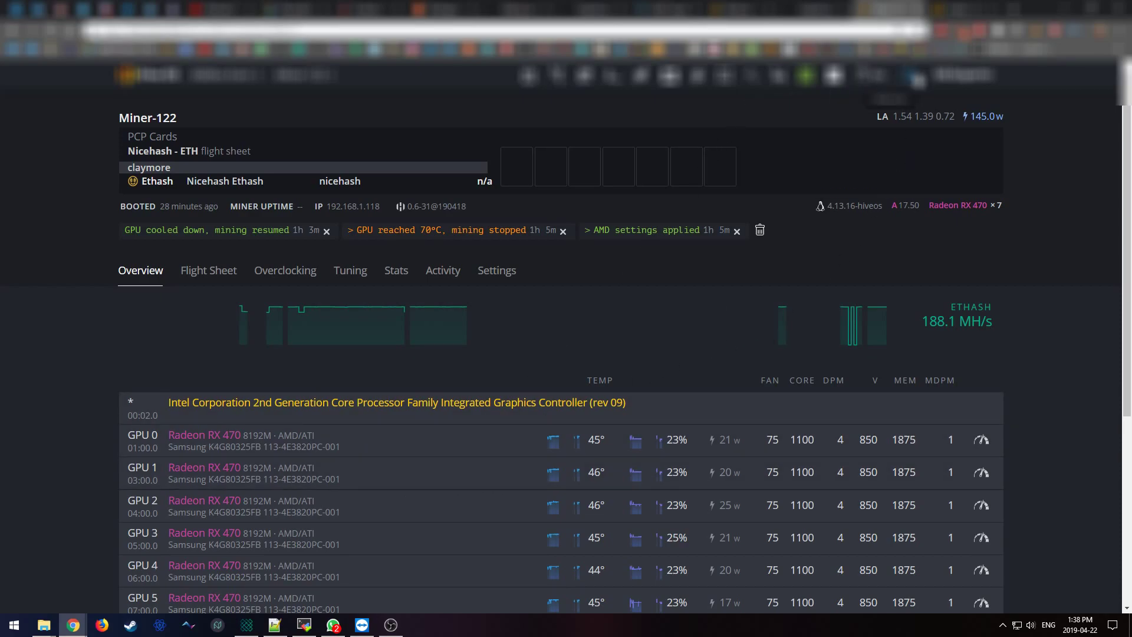
pyautogui.scroll(-5, 928, 209)
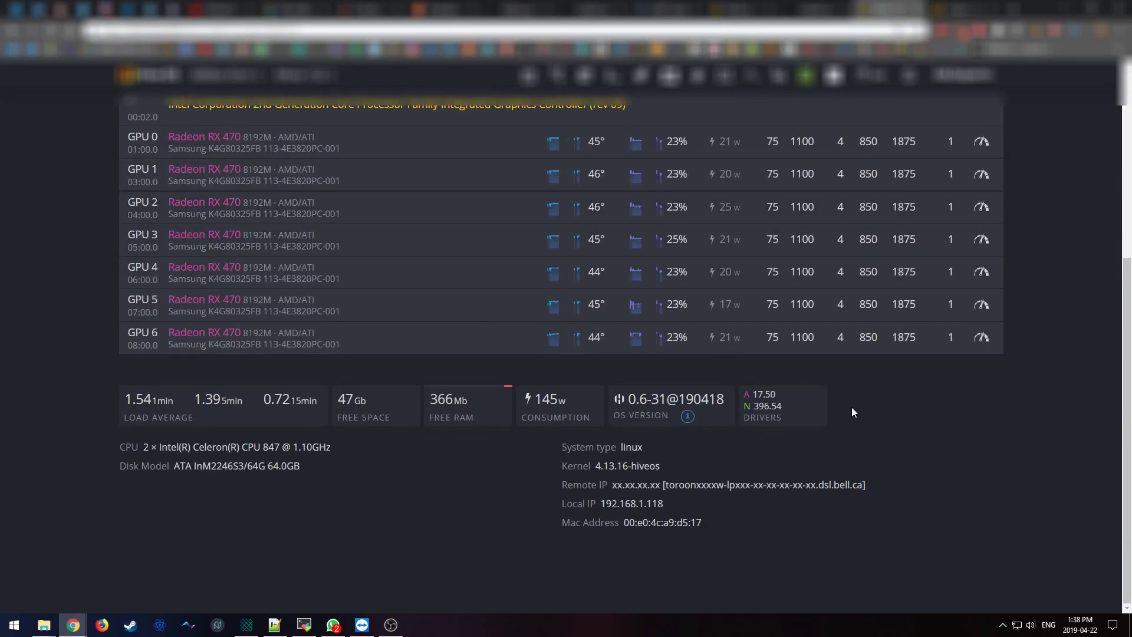
pyautogui.scroll(1, 846, 408)
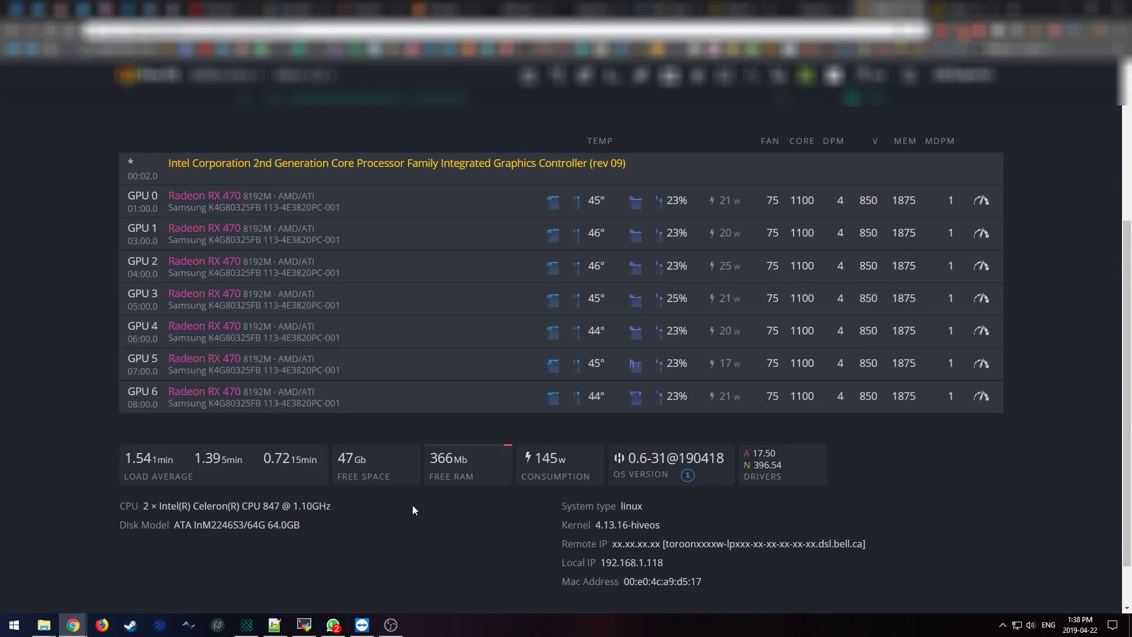
# Rerun the previous ssh command to reconnect to the rebooted rig, then return to HiveOS
pyautogui.click(303, 625)
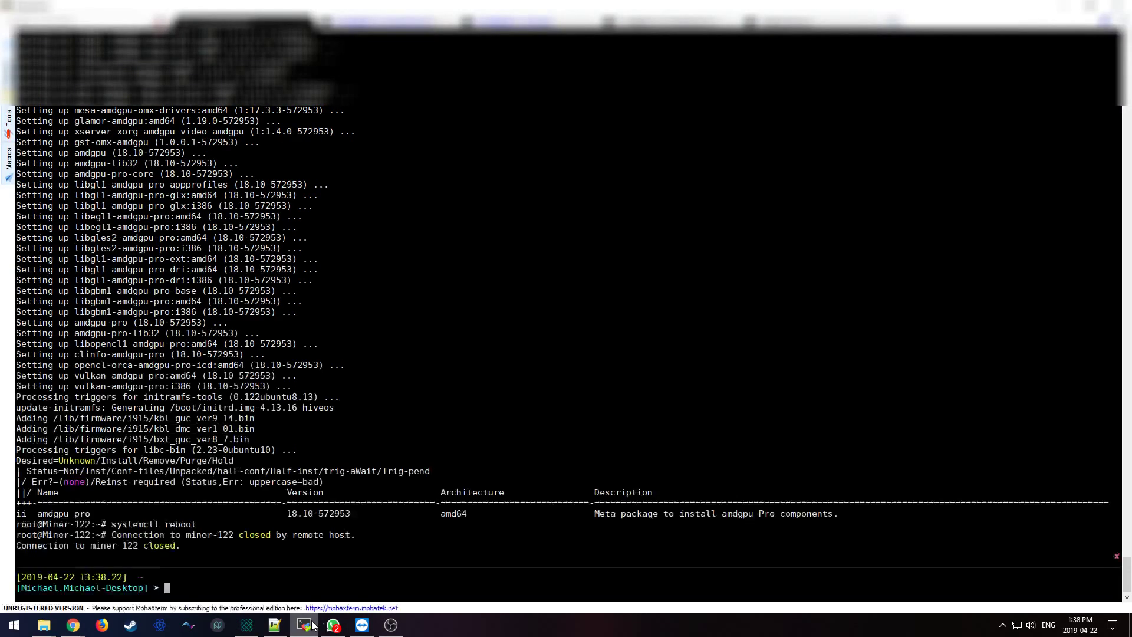
pyautogui.press('Up')
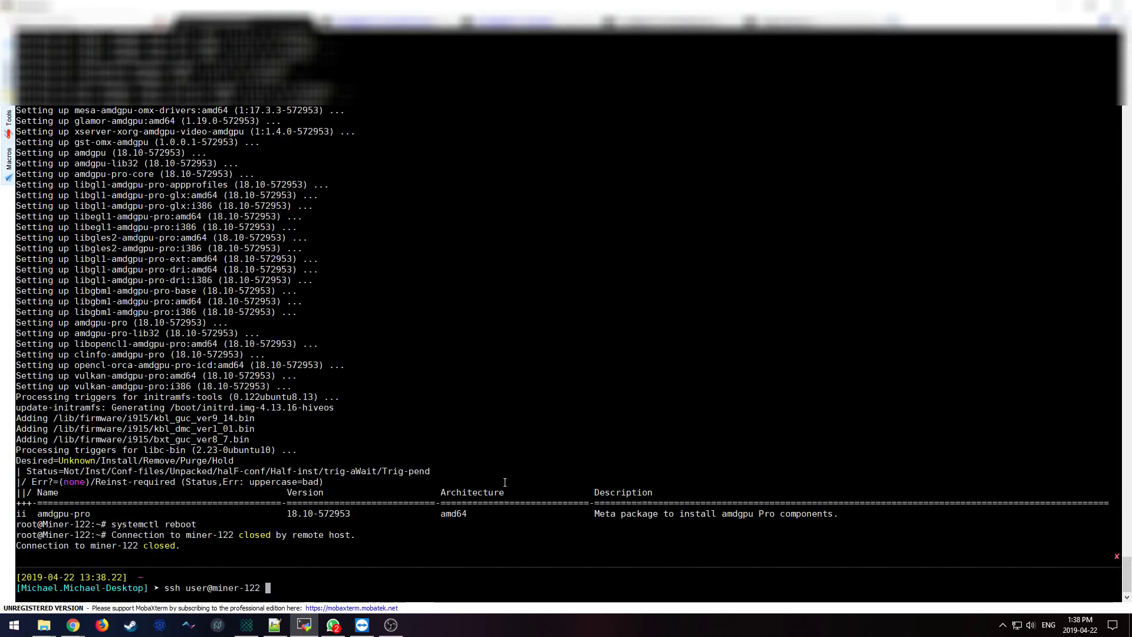
pyautogui.press('Return')
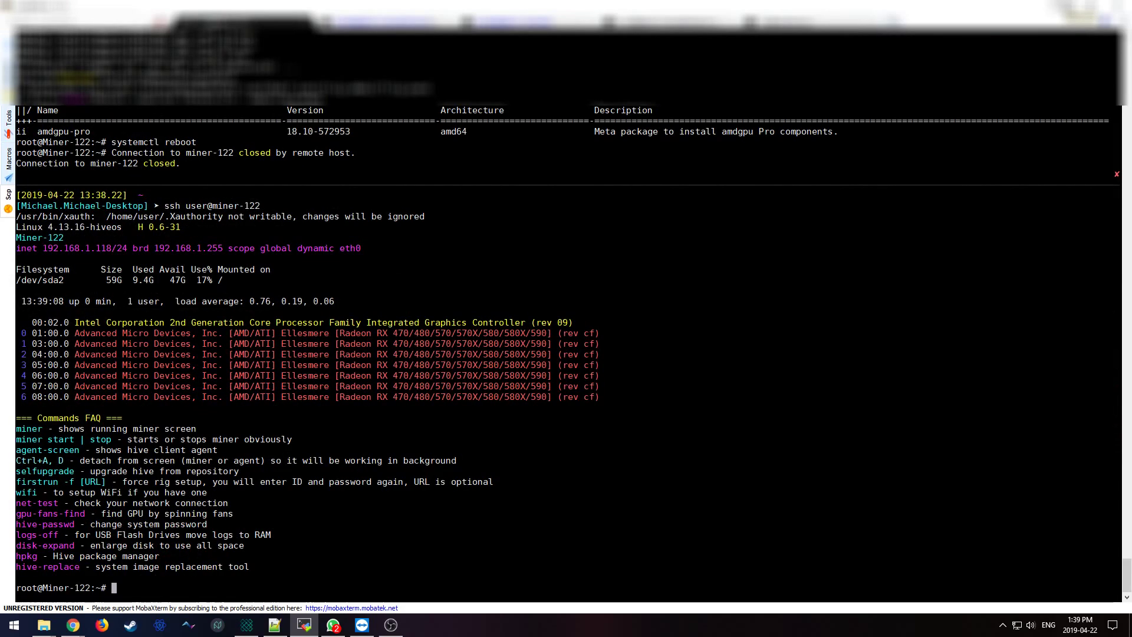
pyautogui.hotkey('alt', 'Tab')
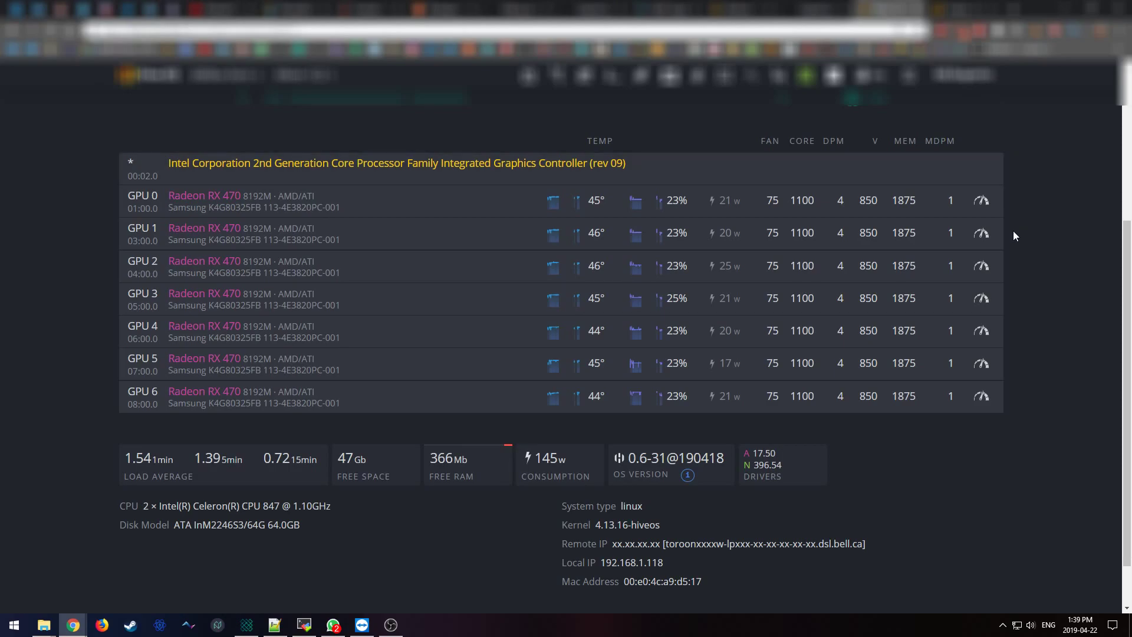
# Reload the Miner-122 dashboard and verify the Drivers box now reads AMD 18.10
pyautogui.scroll(3, 1013, 236)
pyautogui.rightClick(1018, 176)
pyautogui.click(1020, 210)
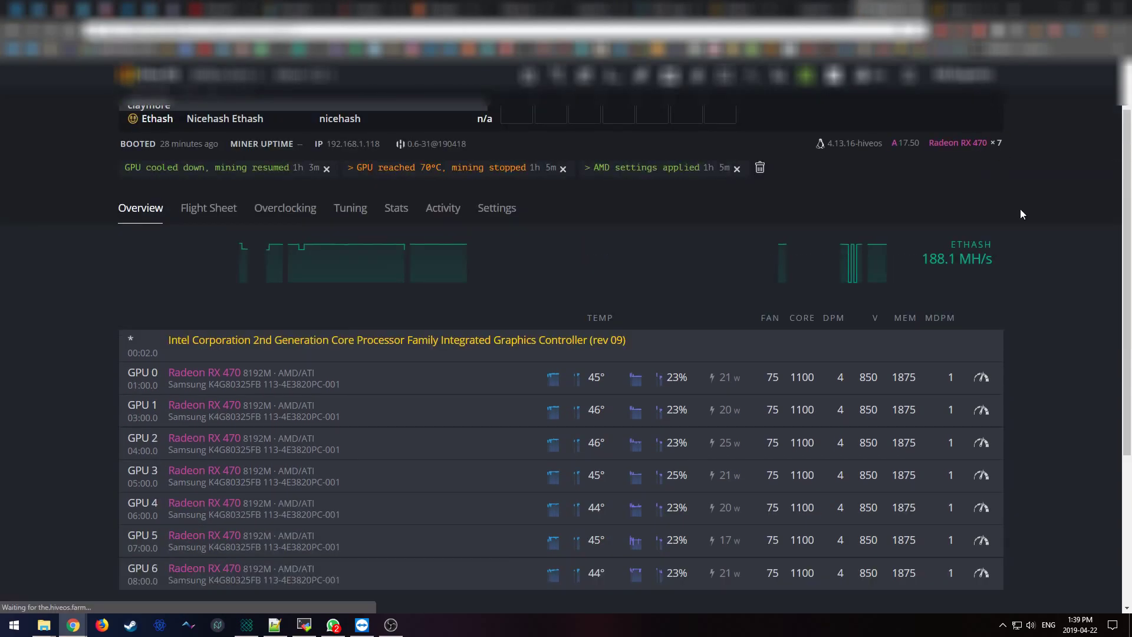
pyautogui.scroll(-5, 1022, 209)
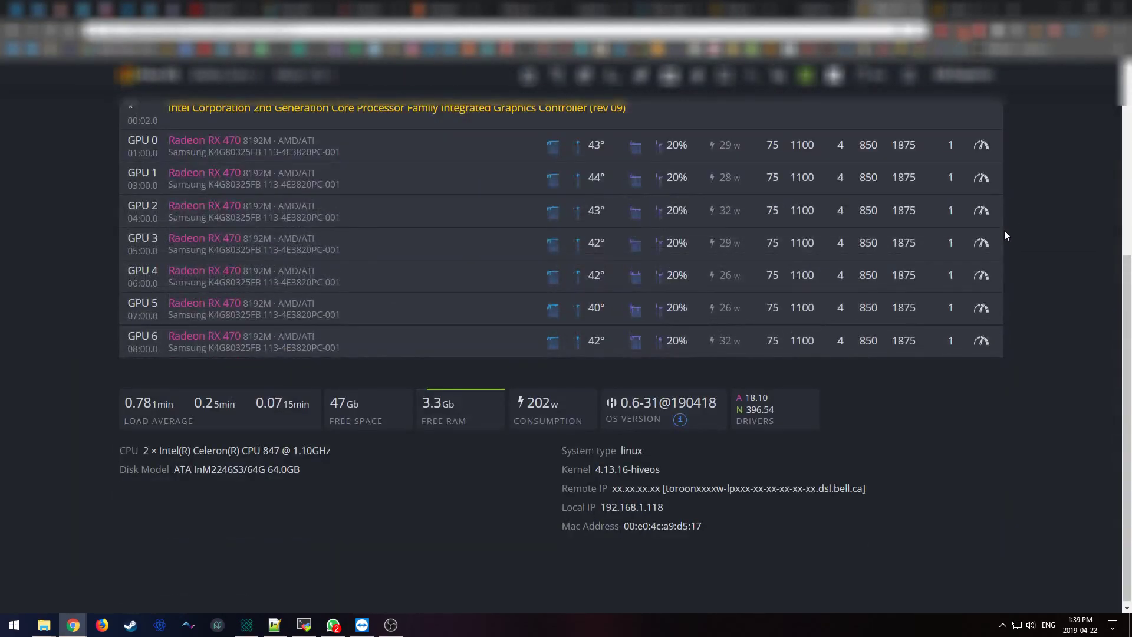
pyautogui.moveTo(744, 398); pyautogui.dragTo(770, 398)
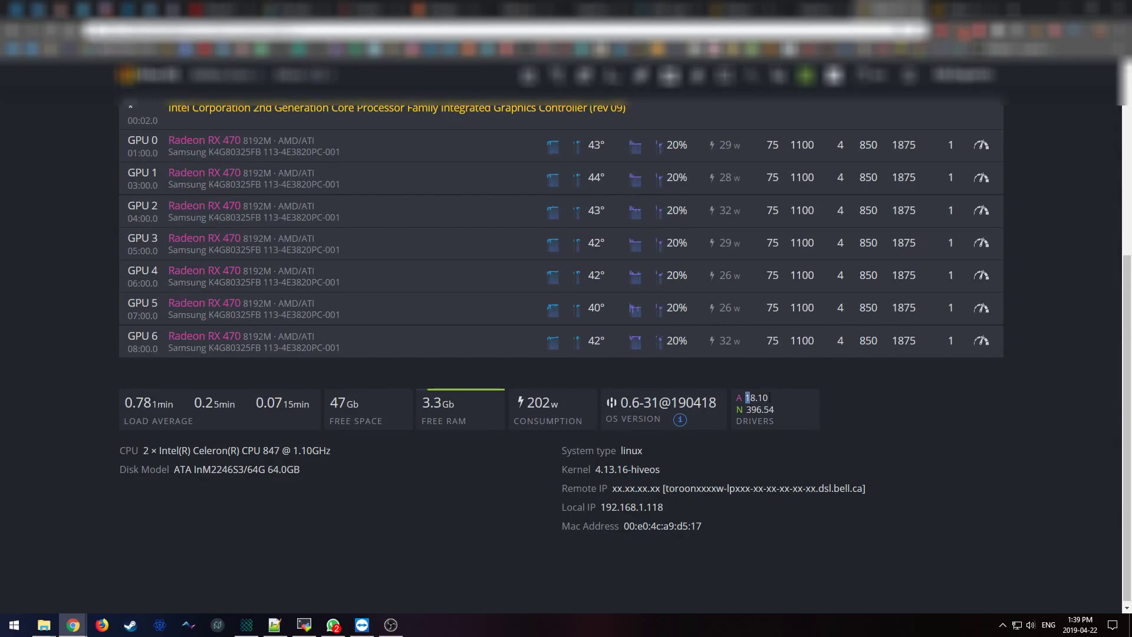
pyautogui.click(817, 396)
pyautogui.scroll(5, 912, 410)
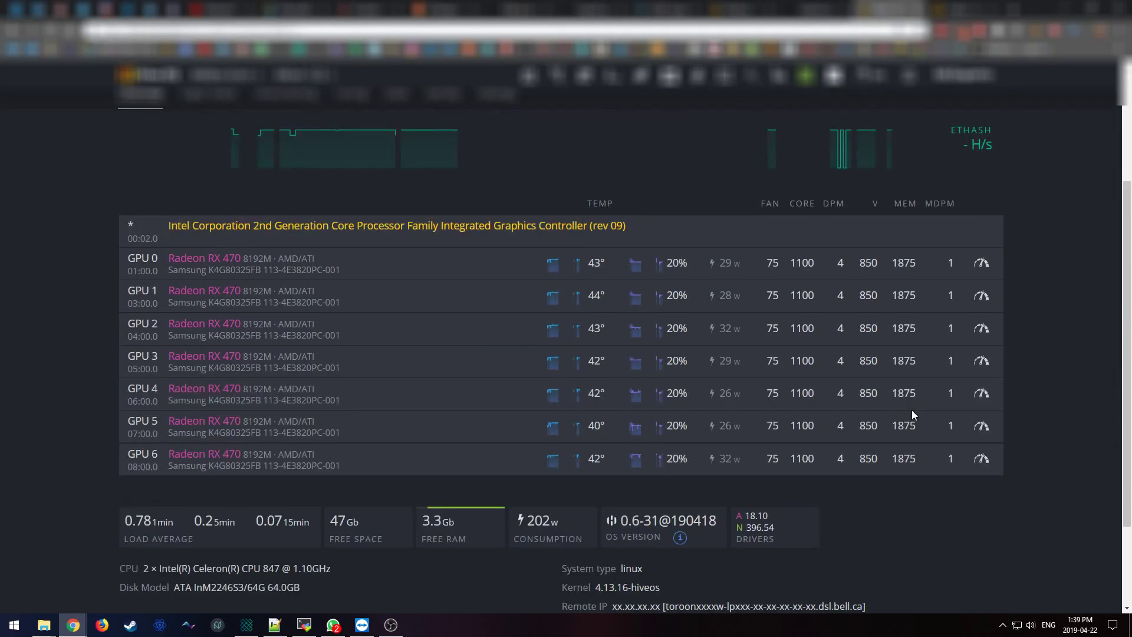